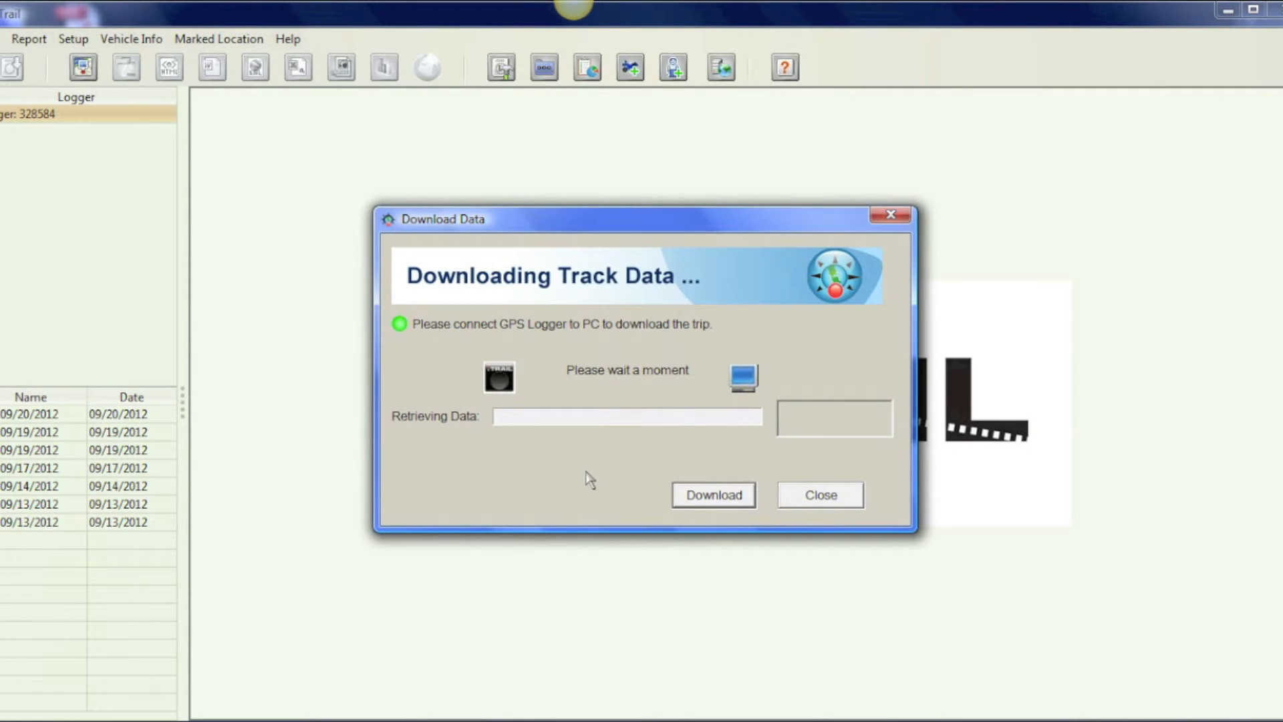
Step: Download the track data from the GPS logger and assign the Corolla vehicle and the existing driver to Trip:09/26/2012
click(714, 498)
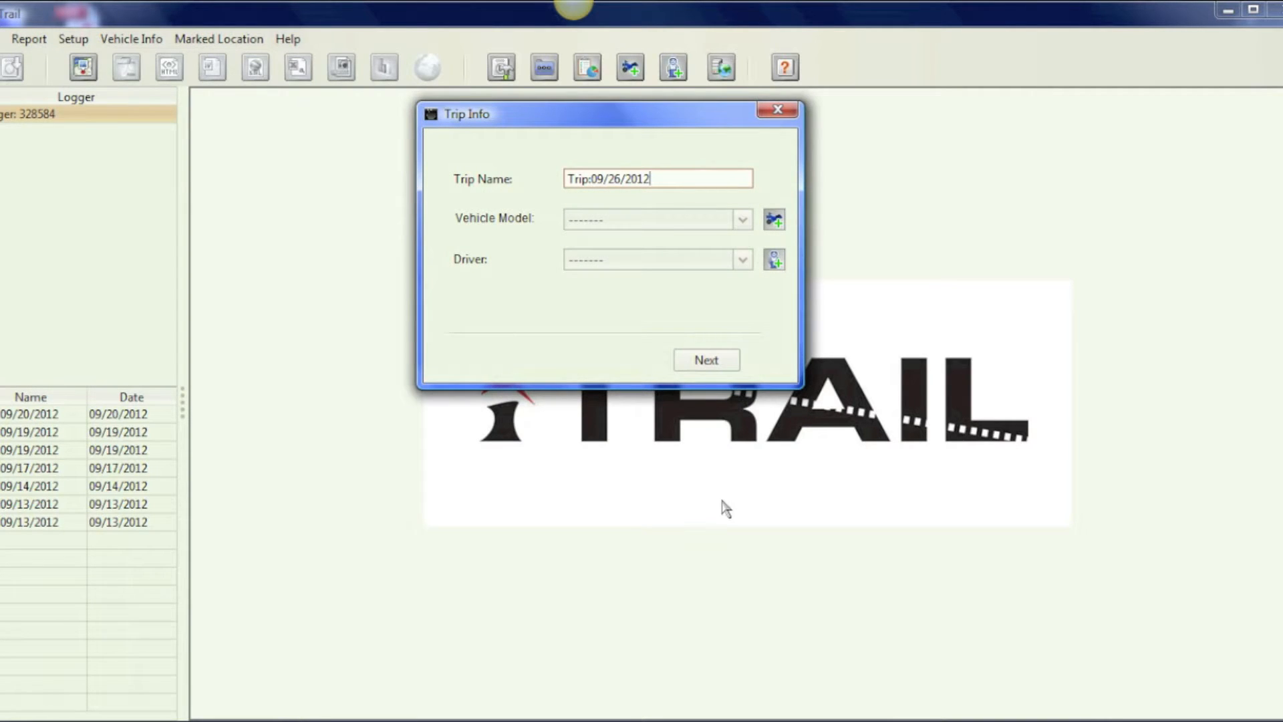
click(744, 221)
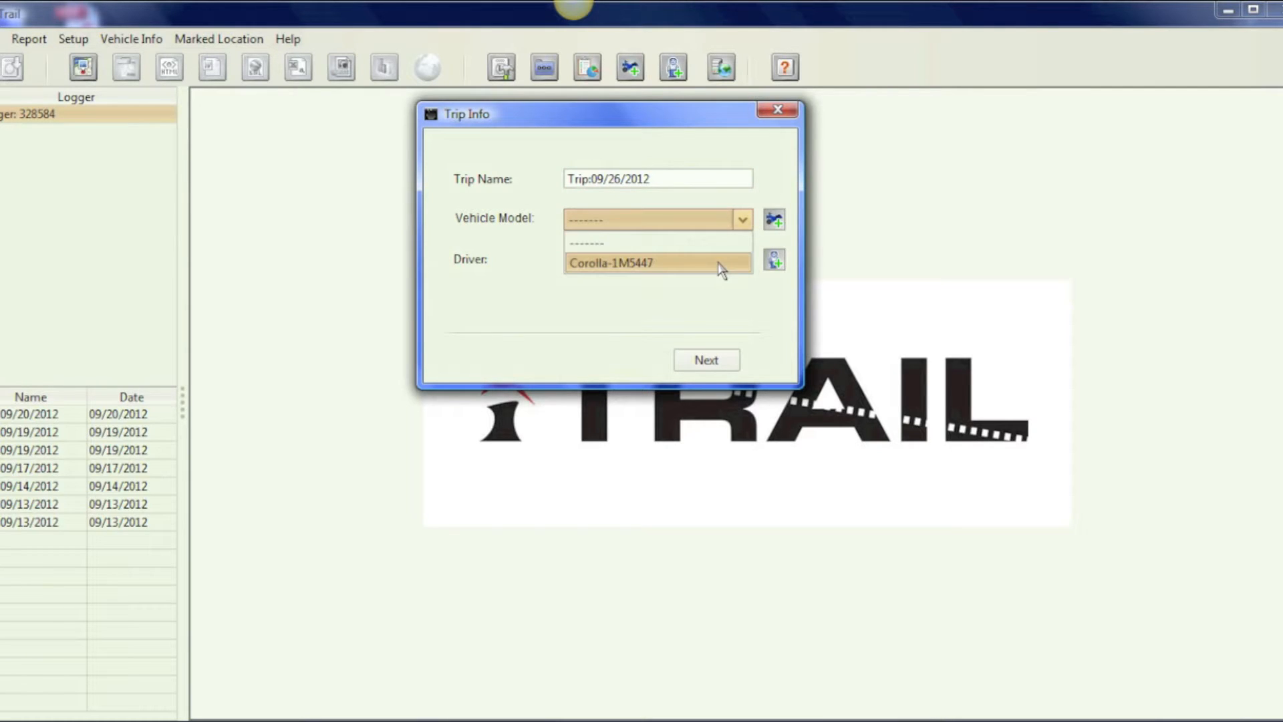
click(746, 263)
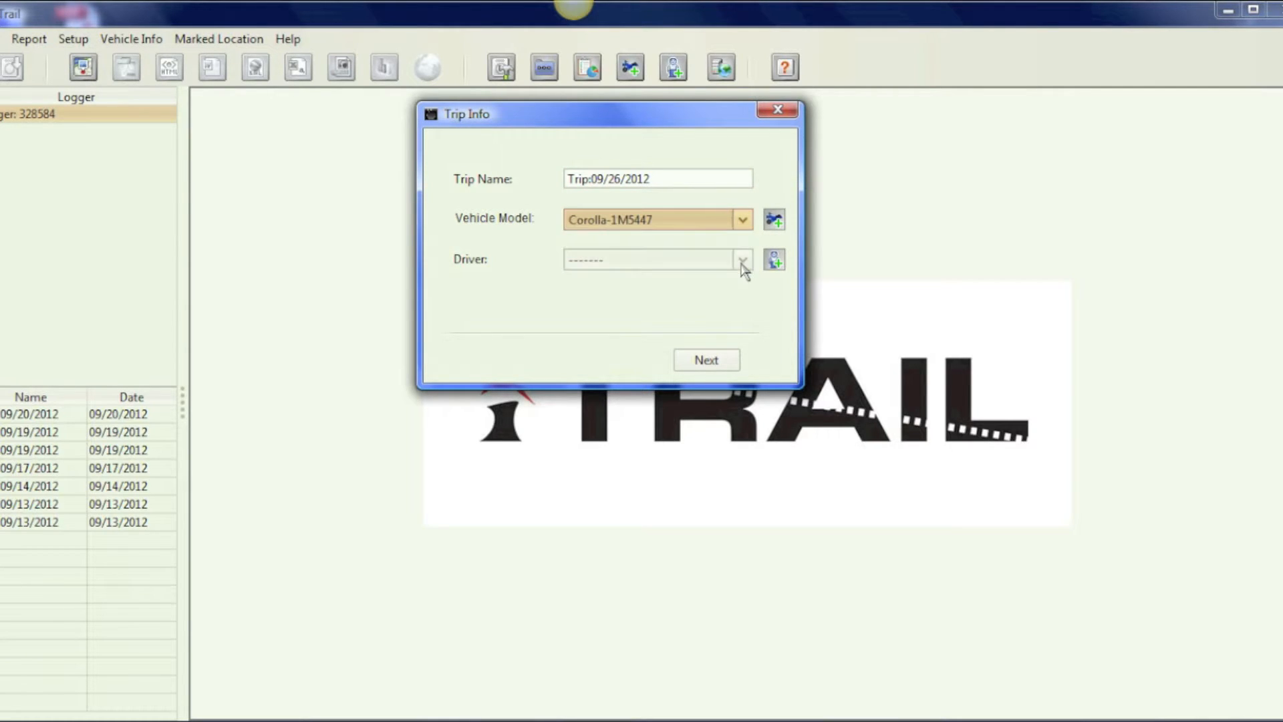
click(743, 260)
click(736, 309)
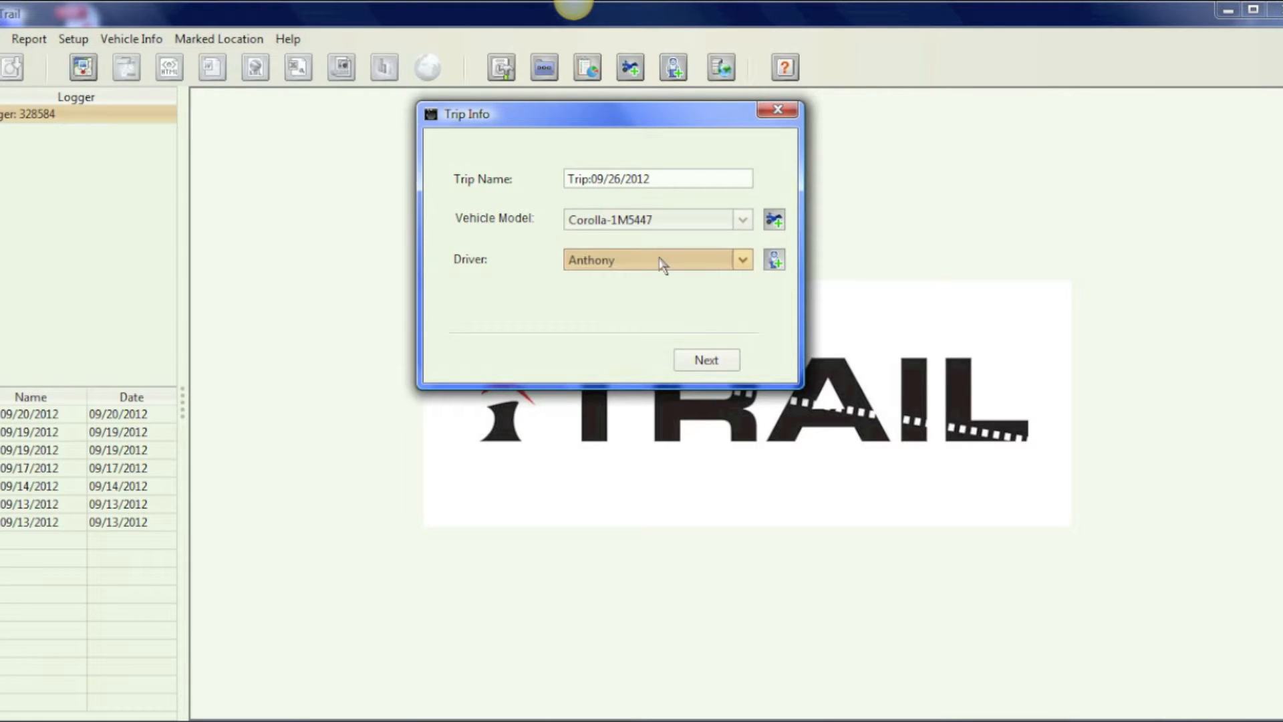
Step: View the forms for adding a vehicle and adding a driver, cancelling each without an entry
click(775, 221)
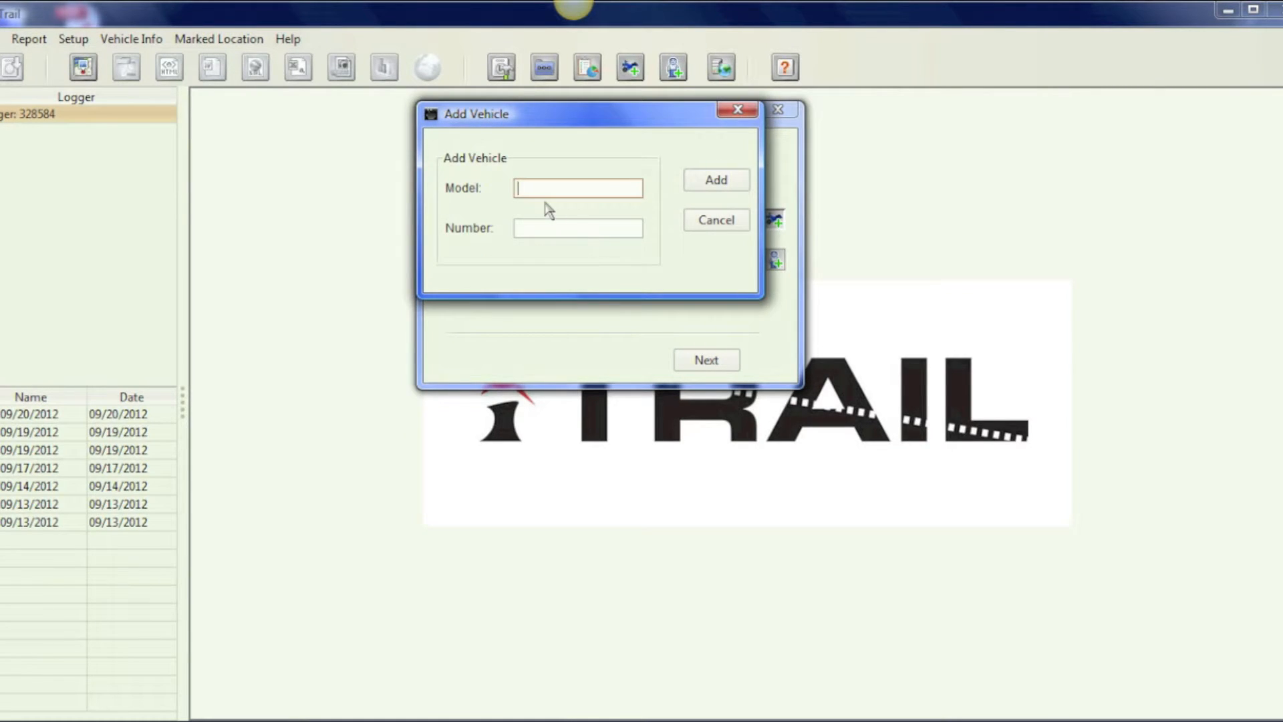
click(702, 223)
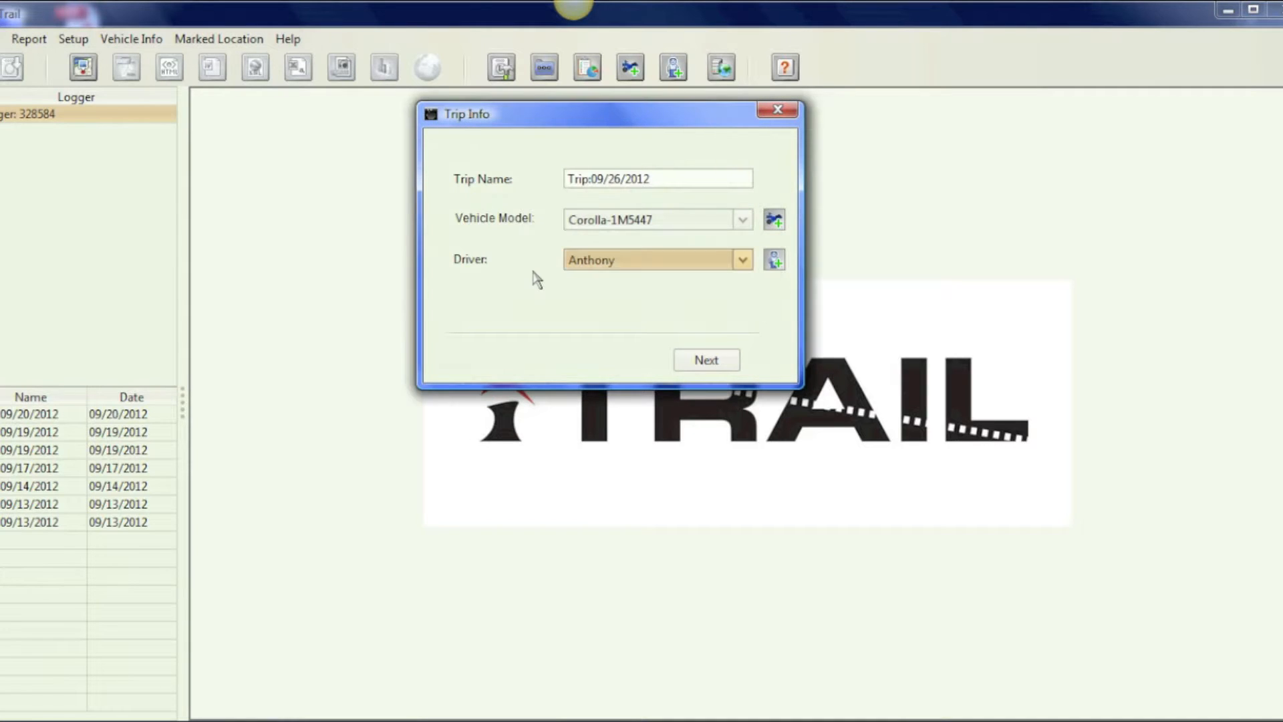
click(774, 262)
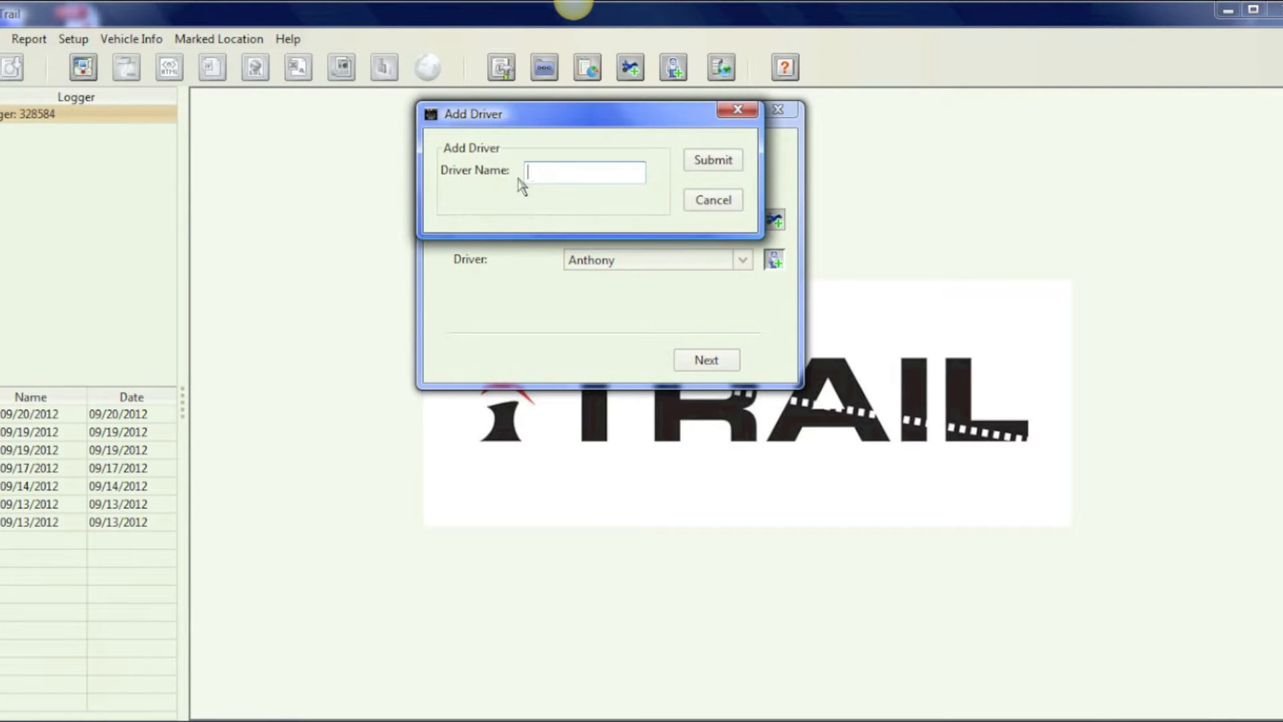
click(713, 200)
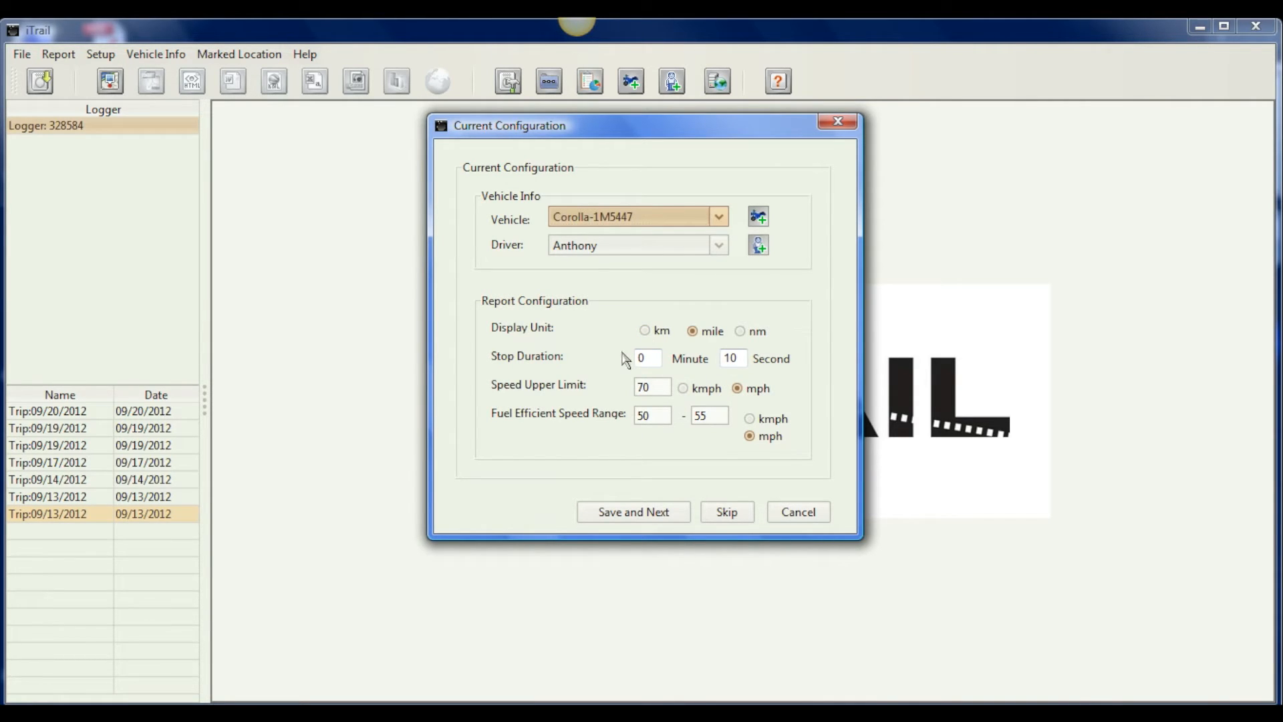
Step: Save the current configuration for the last-listed 09/13/2012 trip and play its route on the map to the end
click(645, 510)
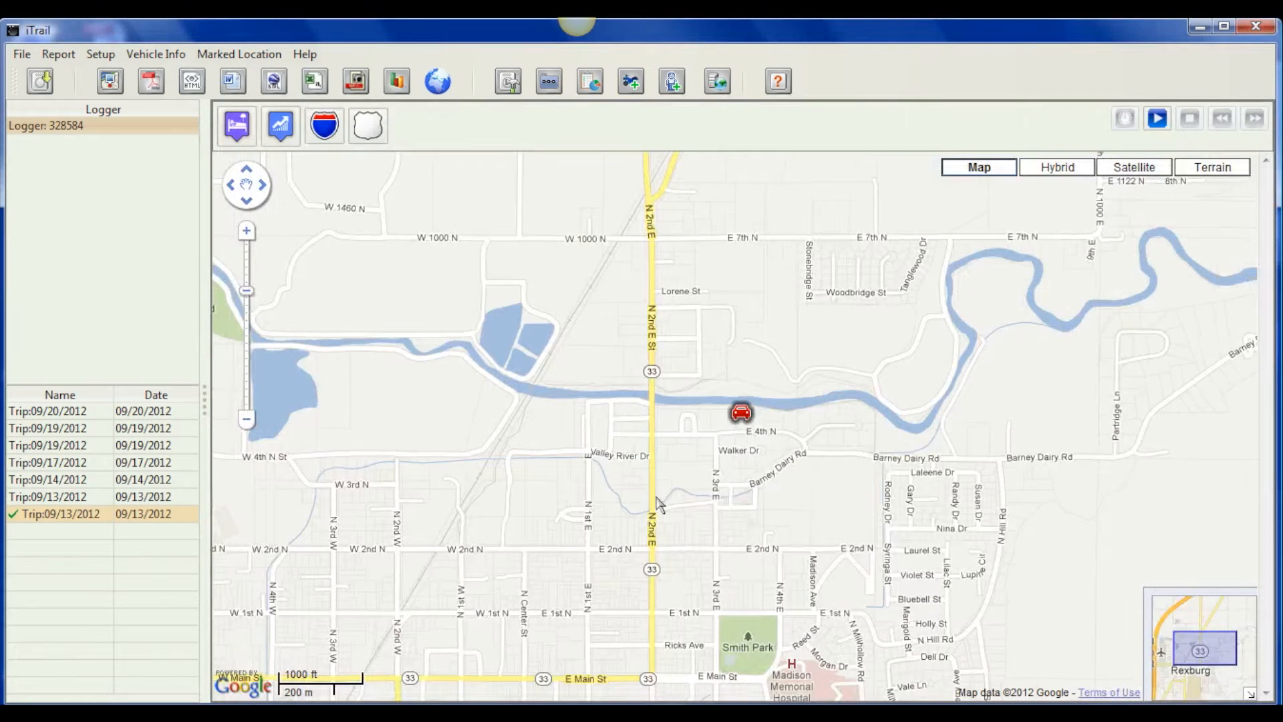
drag(953, 576, 956, 506)
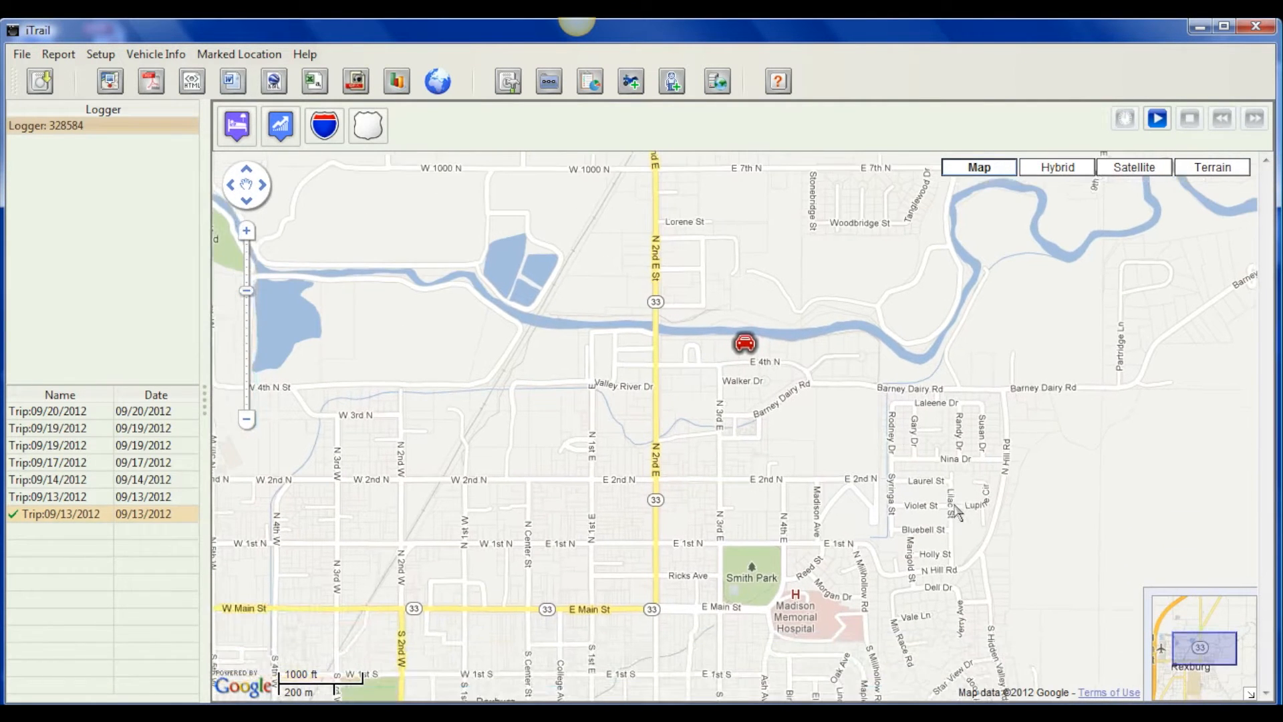
mouse_move(740, 349)
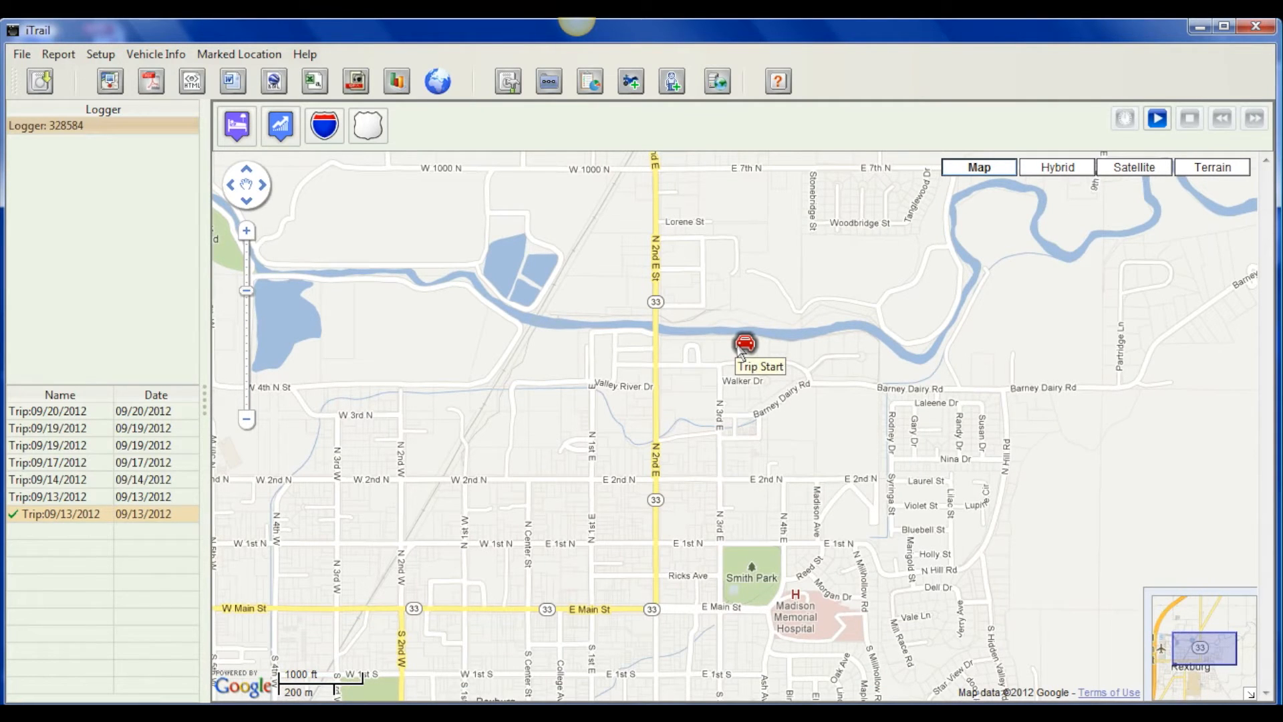
click(1158, 120)
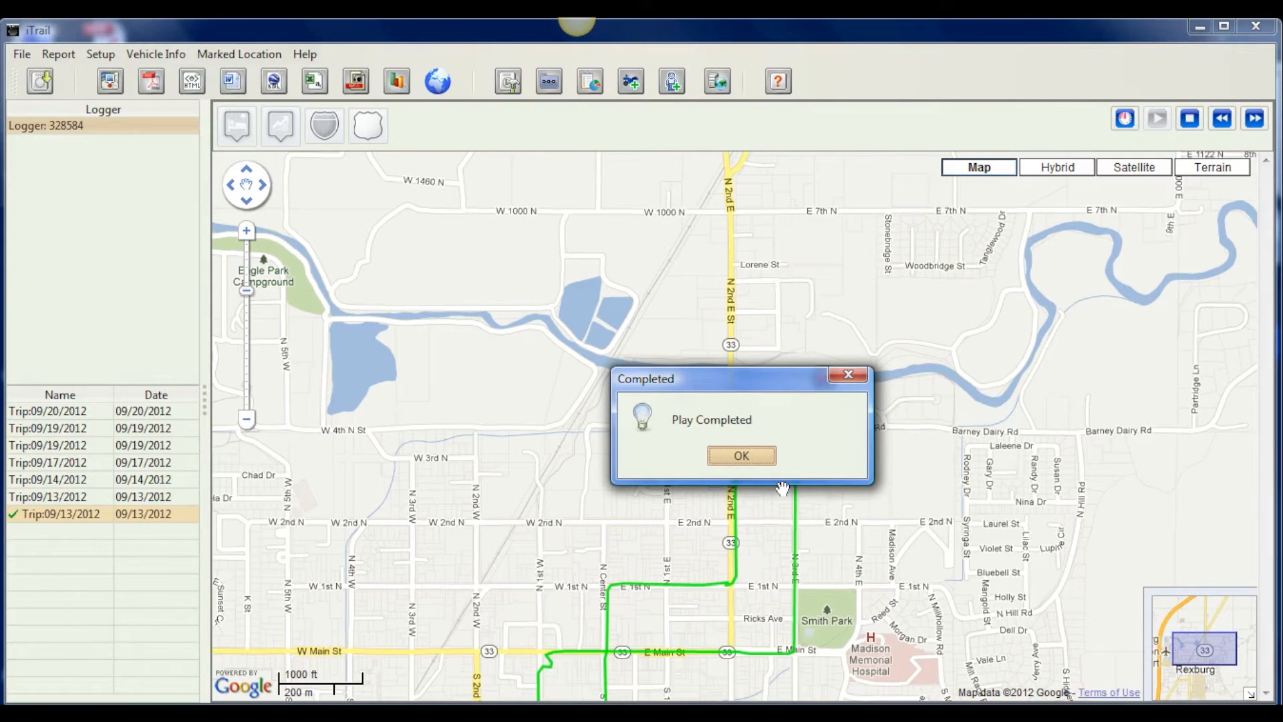
click(757, 456)
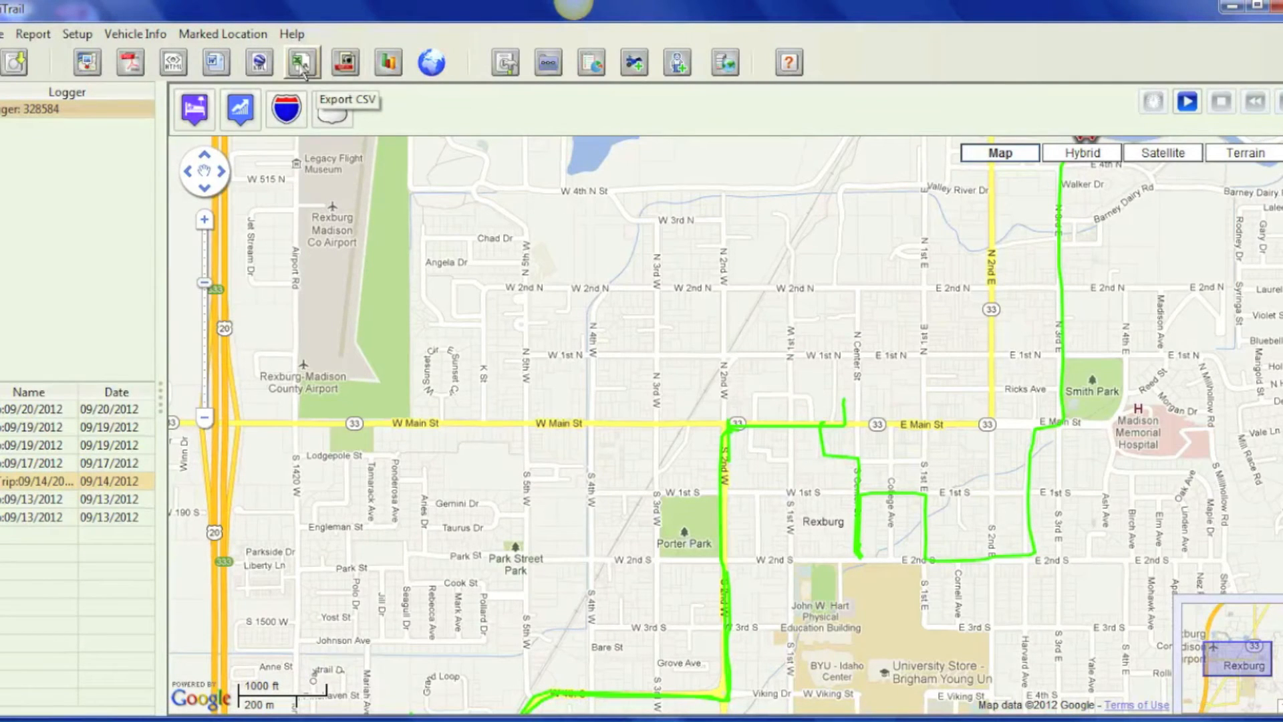
Step: Export the 09/14/2012 trip as CSV and review its time, position, speed and distance records in Excel
click(301, 63)
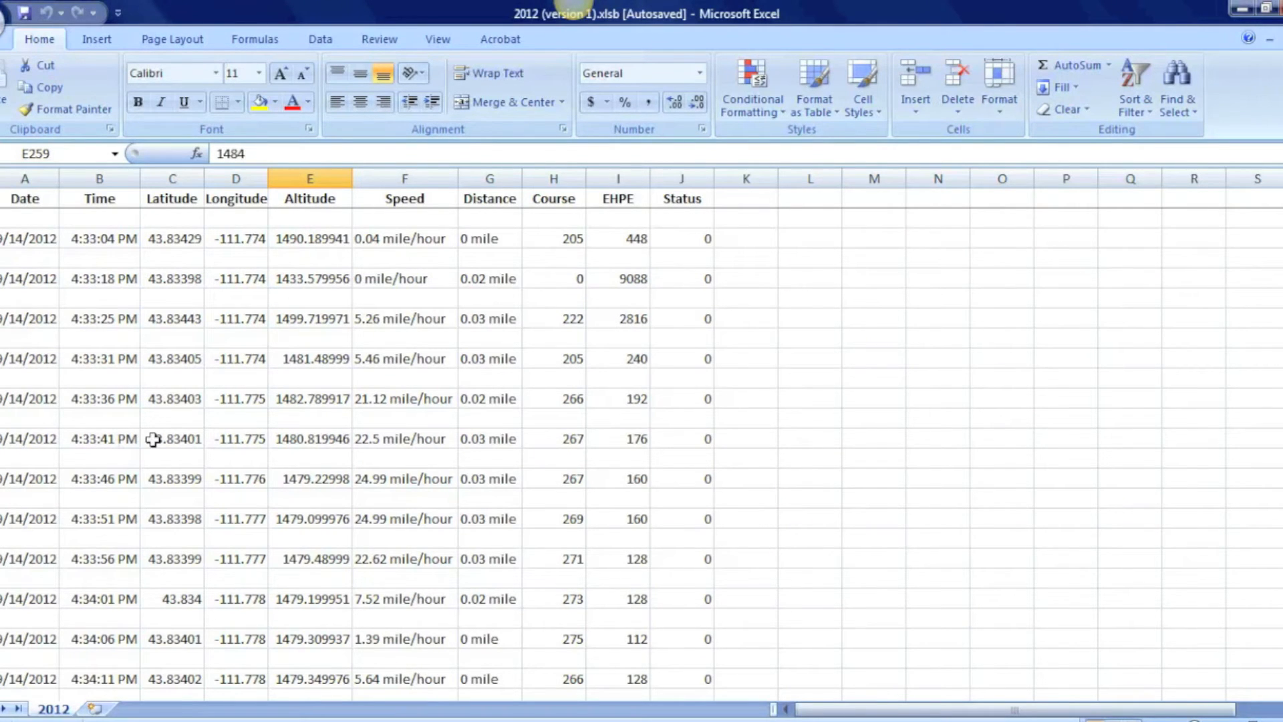
scroll(153, 439, down, 1)
scroll(153, 438, down, 2)
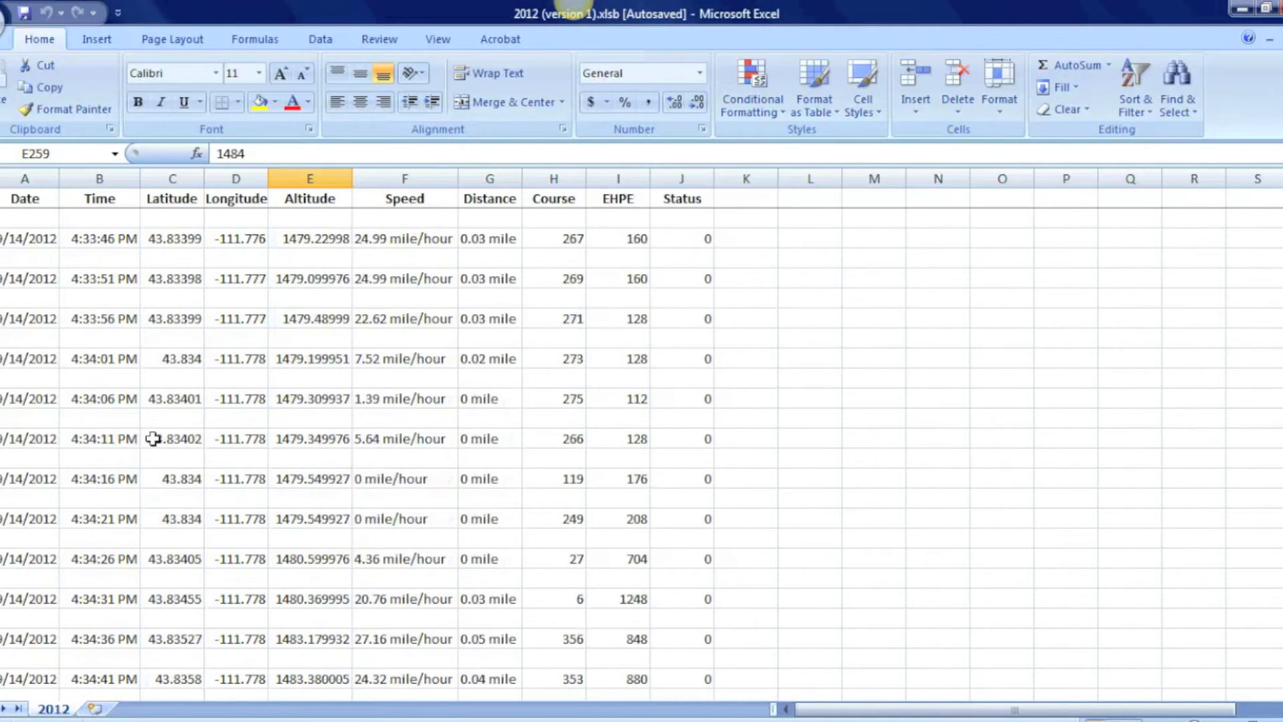
scroll(153, 438, down, 2)
scroll(153, 438, down, 1)
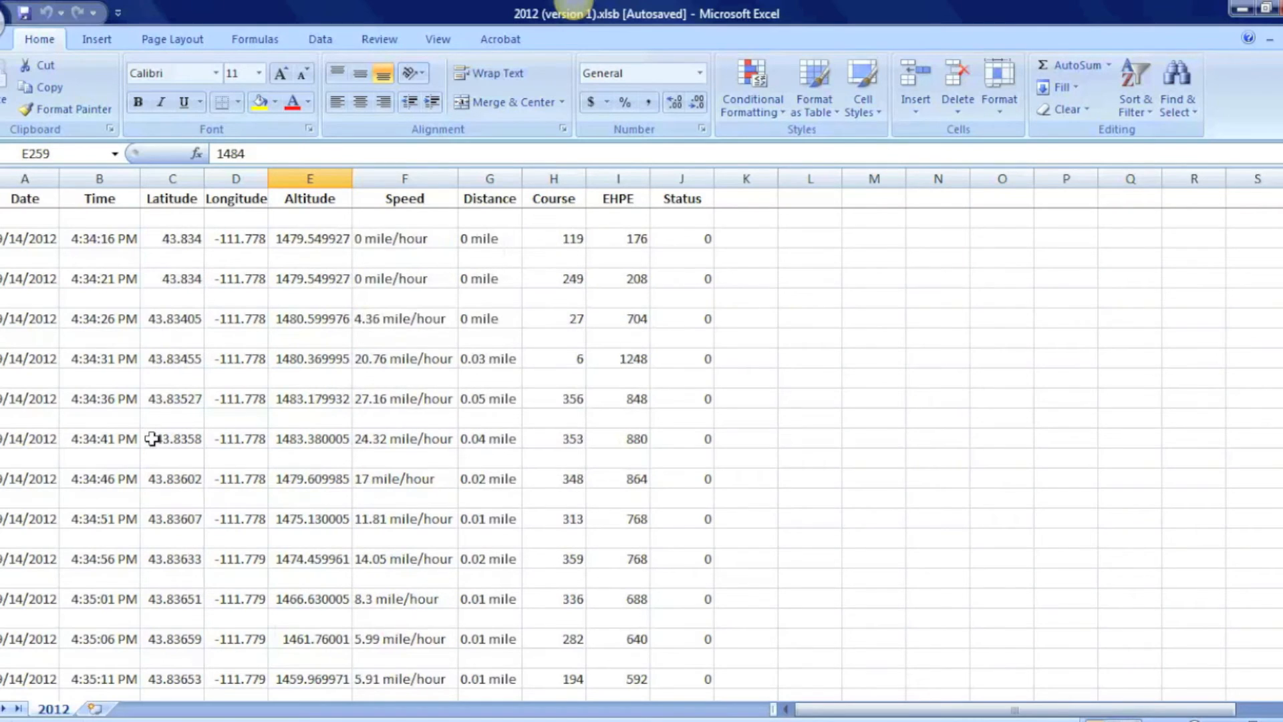
scroll(153, 438, down, 1)
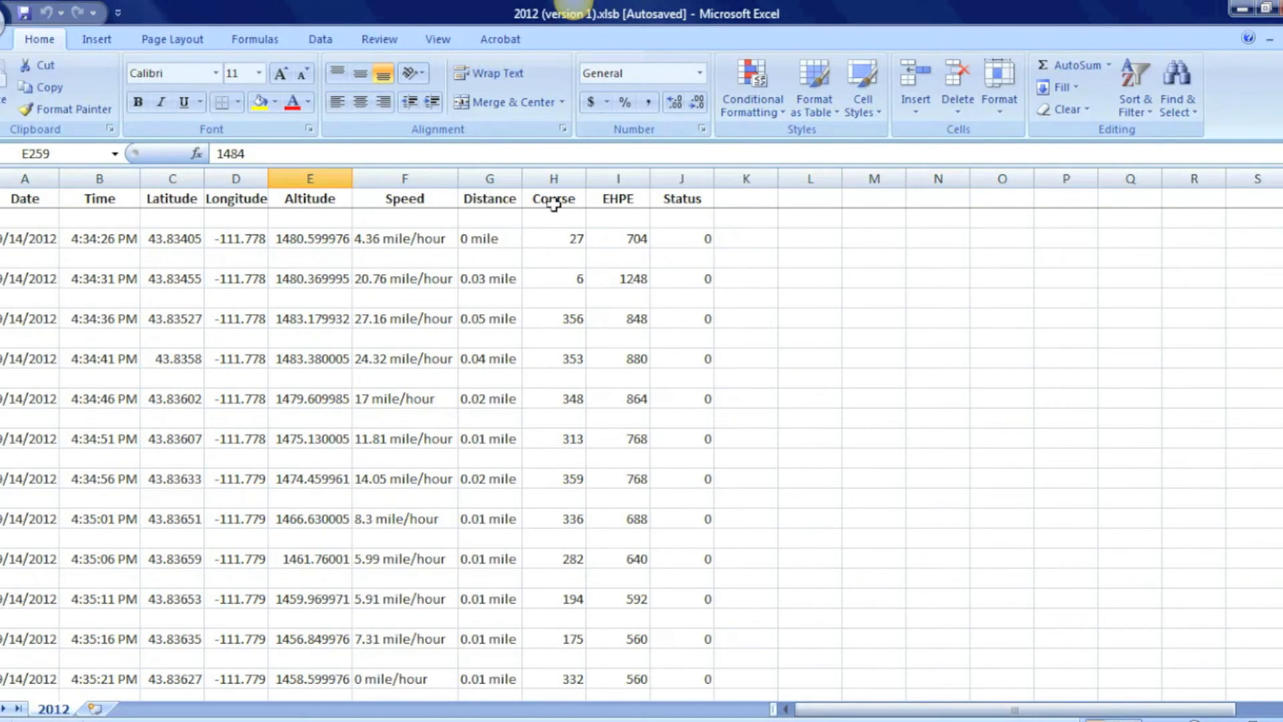
scroll(581, 400, down, 6)
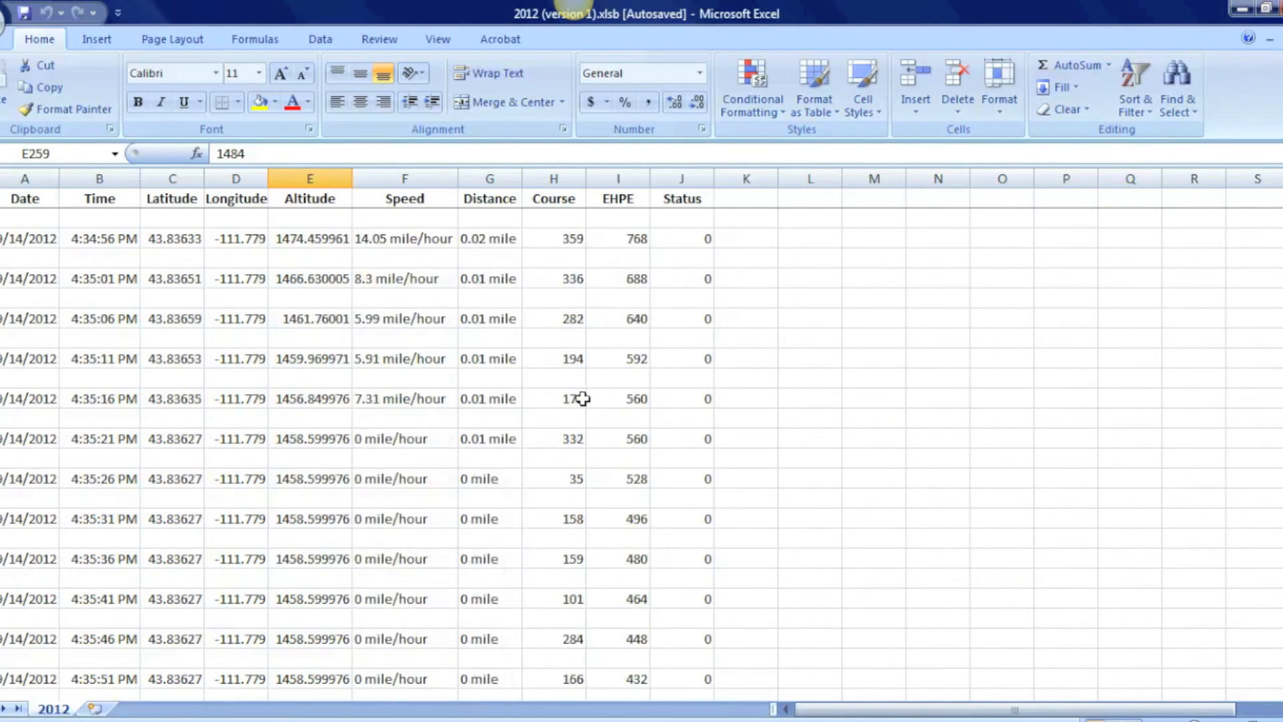
scroll(582, 398, up, 5)
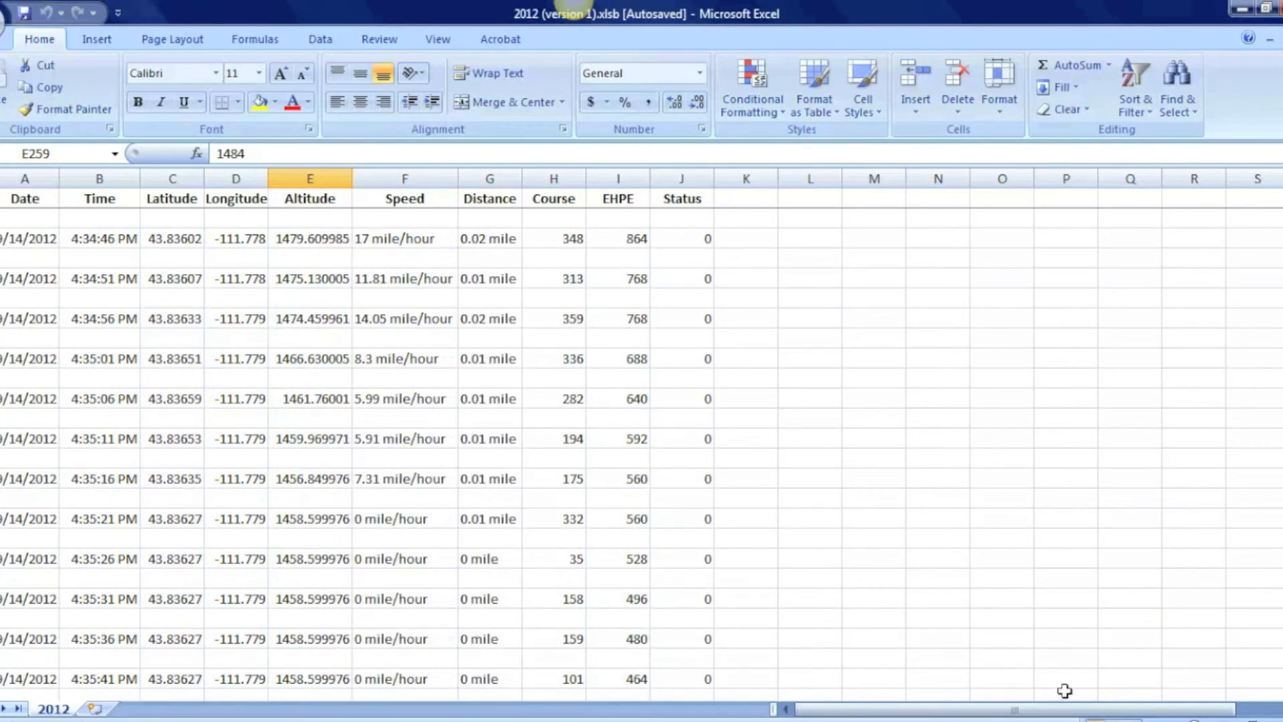
Step: Switch to Google Earth, examine the 09/14/2012 route, and view the details of Stop #3
click(1029, 720)
mouse_move(1110, 721)
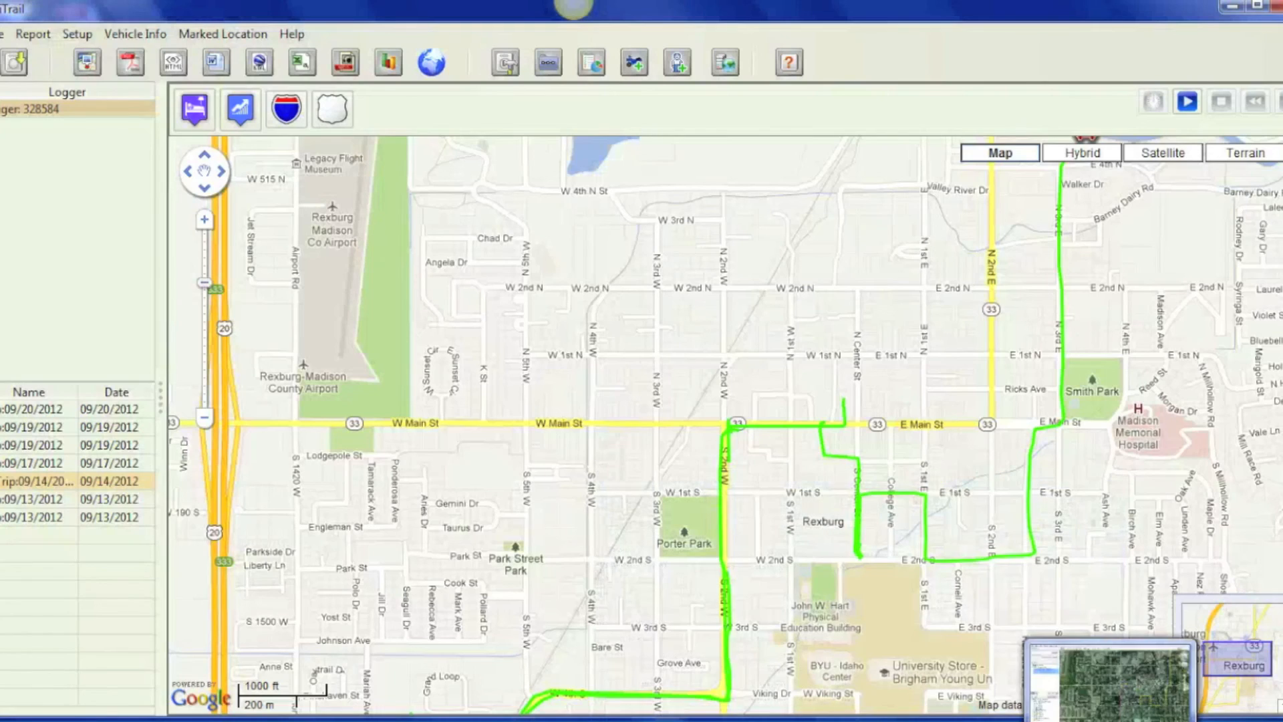
click(1123, 682)
drag(869, 374, 739, 393)
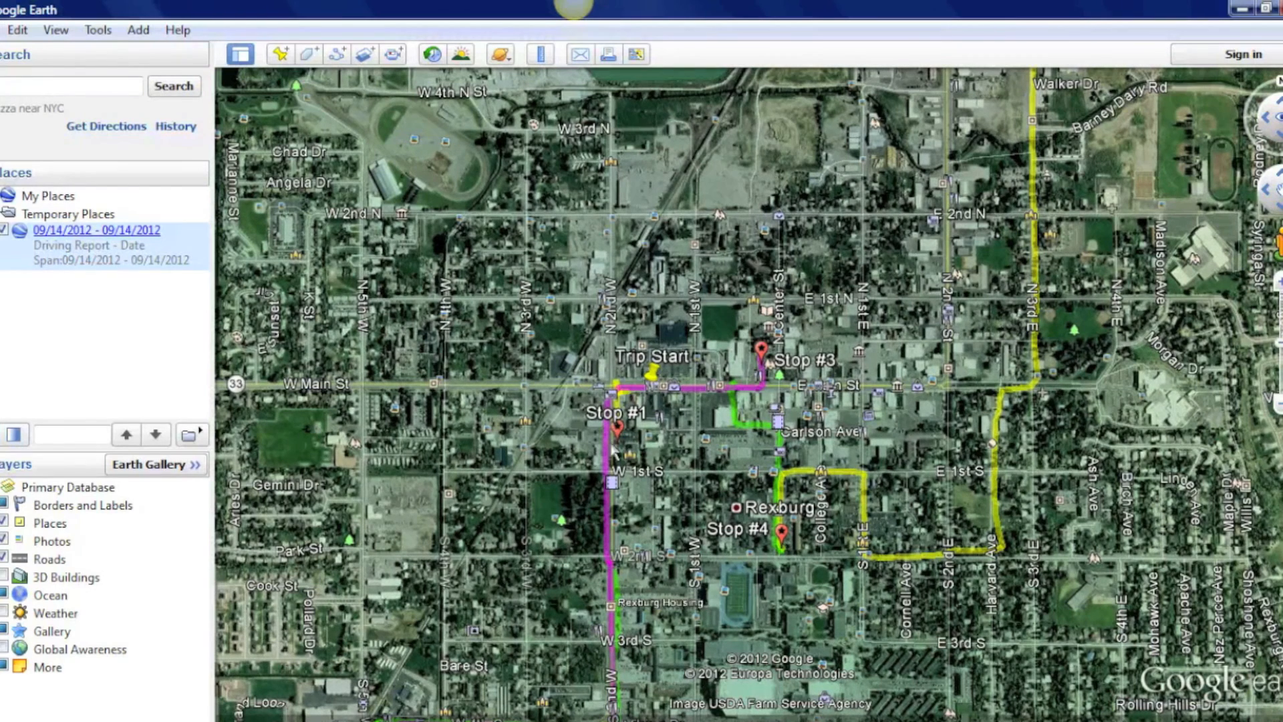
click(763, 356)
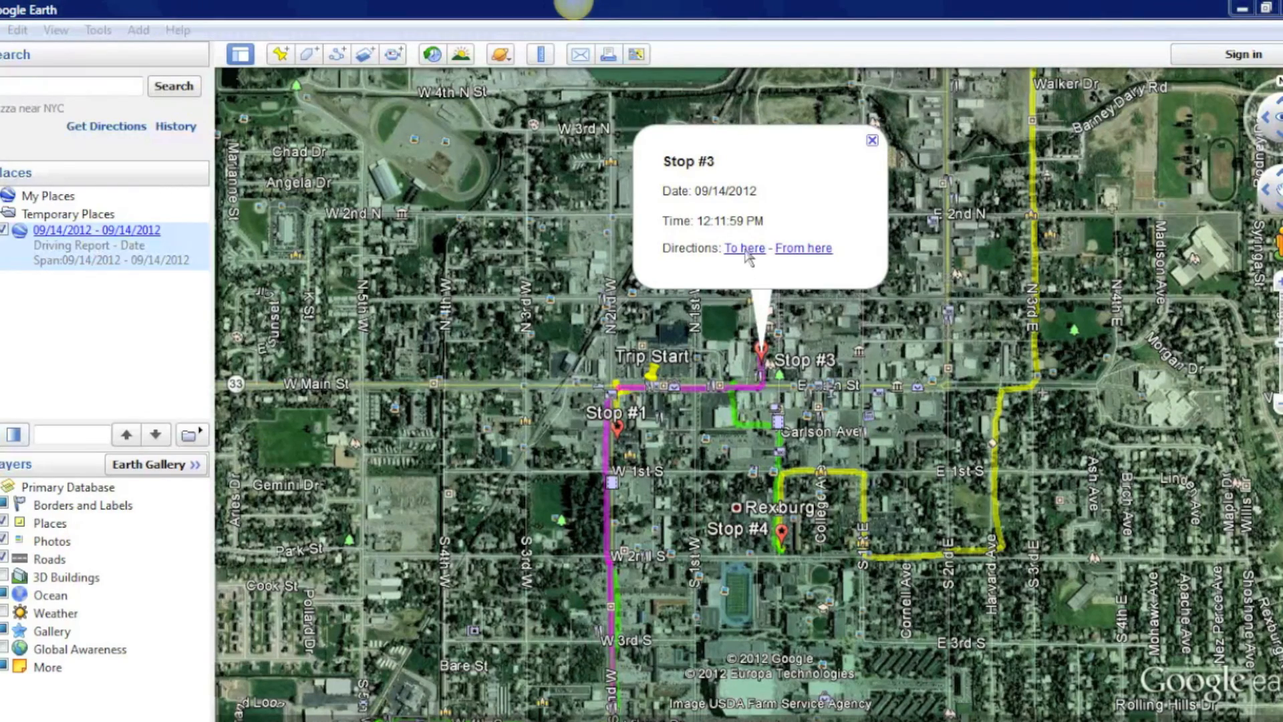
click(872, 139)
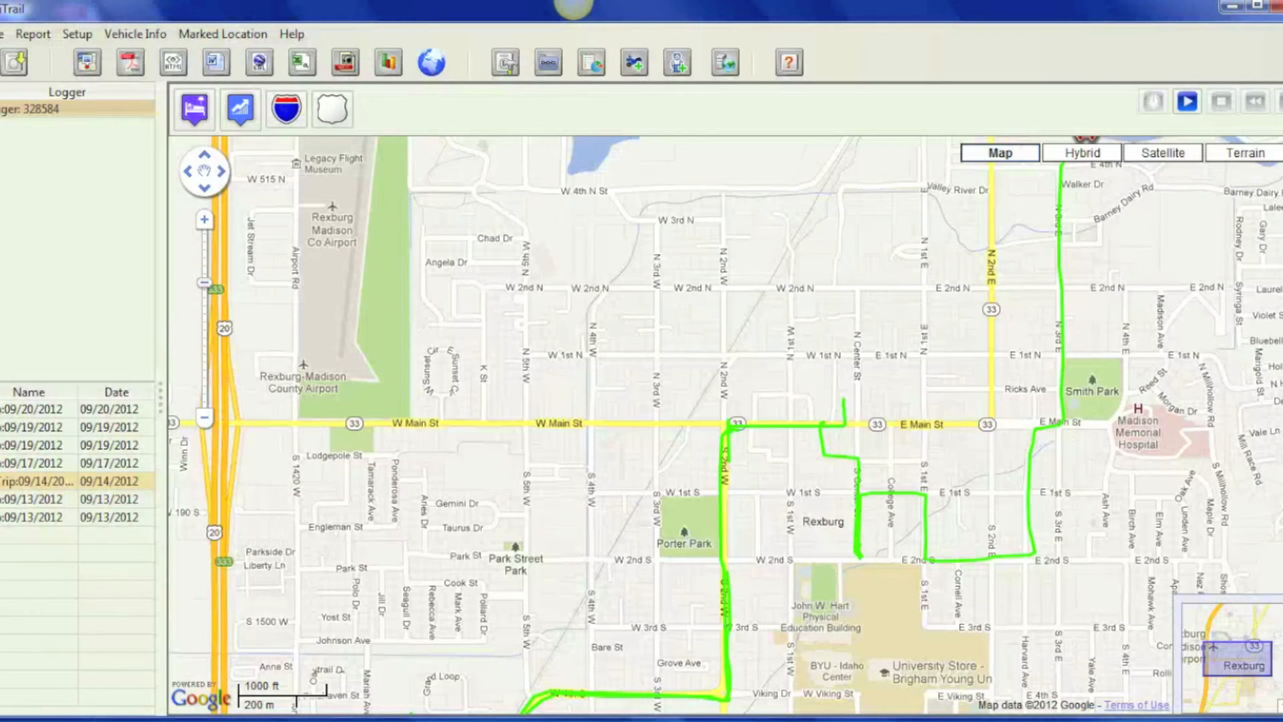
Step: Generate a PDF driving report for the 09/14/2012 trip, open it and review the summary and stop table
click(130, 62)
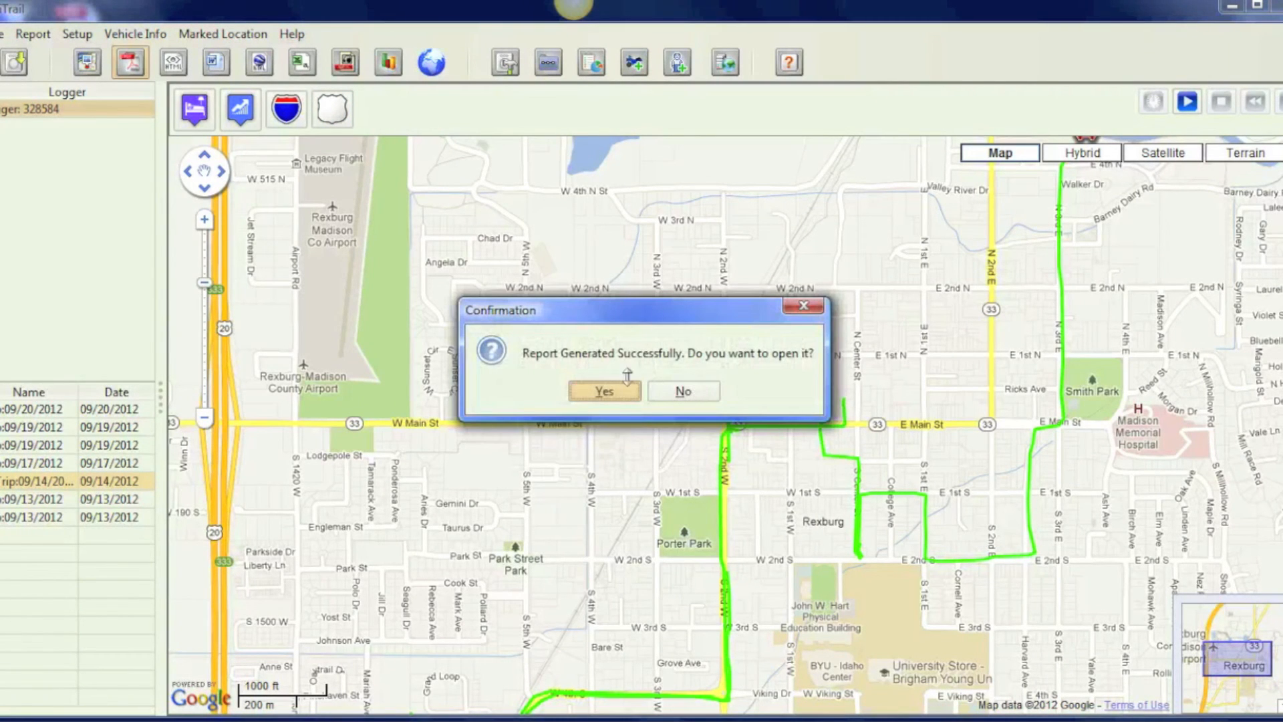
click(600, 391)
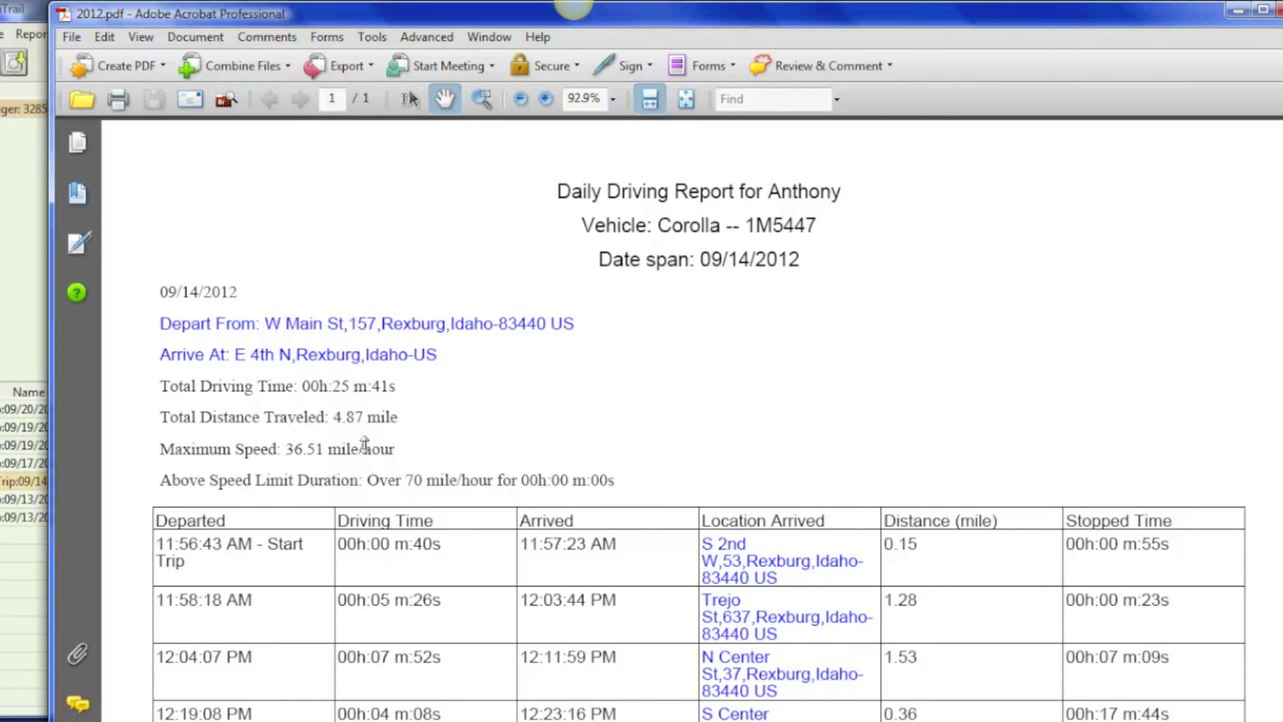
key(alt+F4)
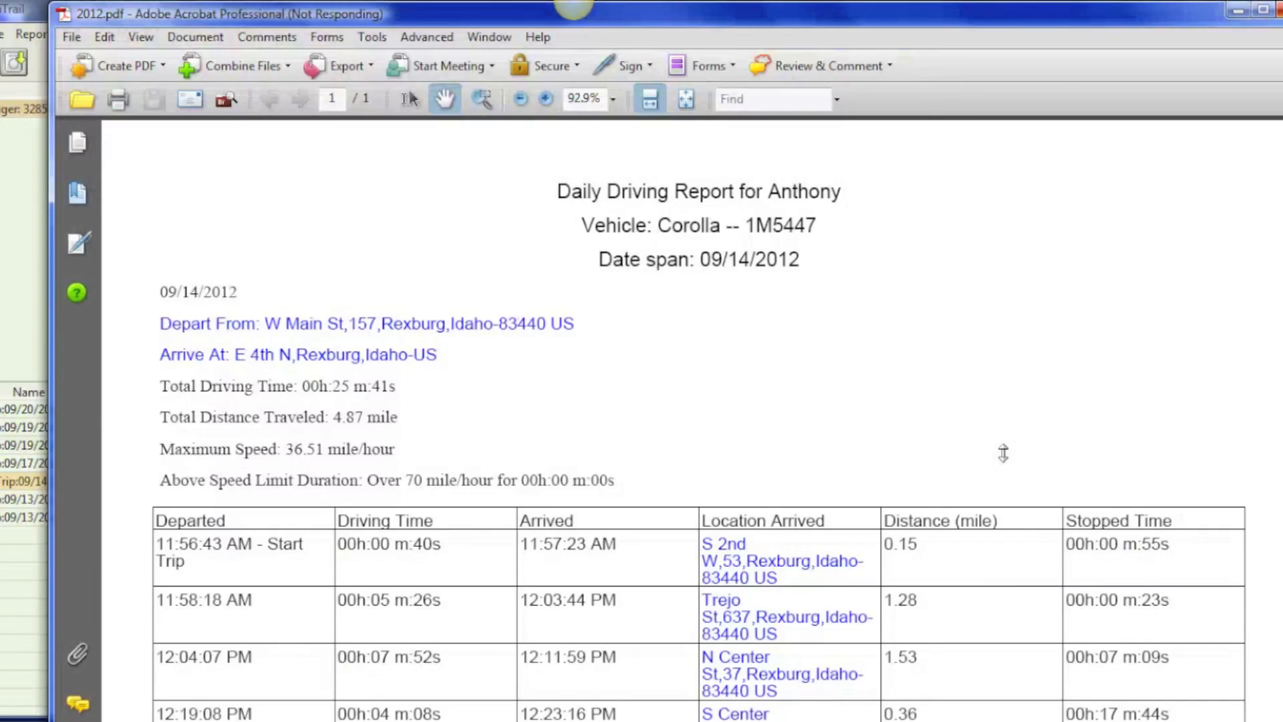
scroll(1003, 454, down, 5)
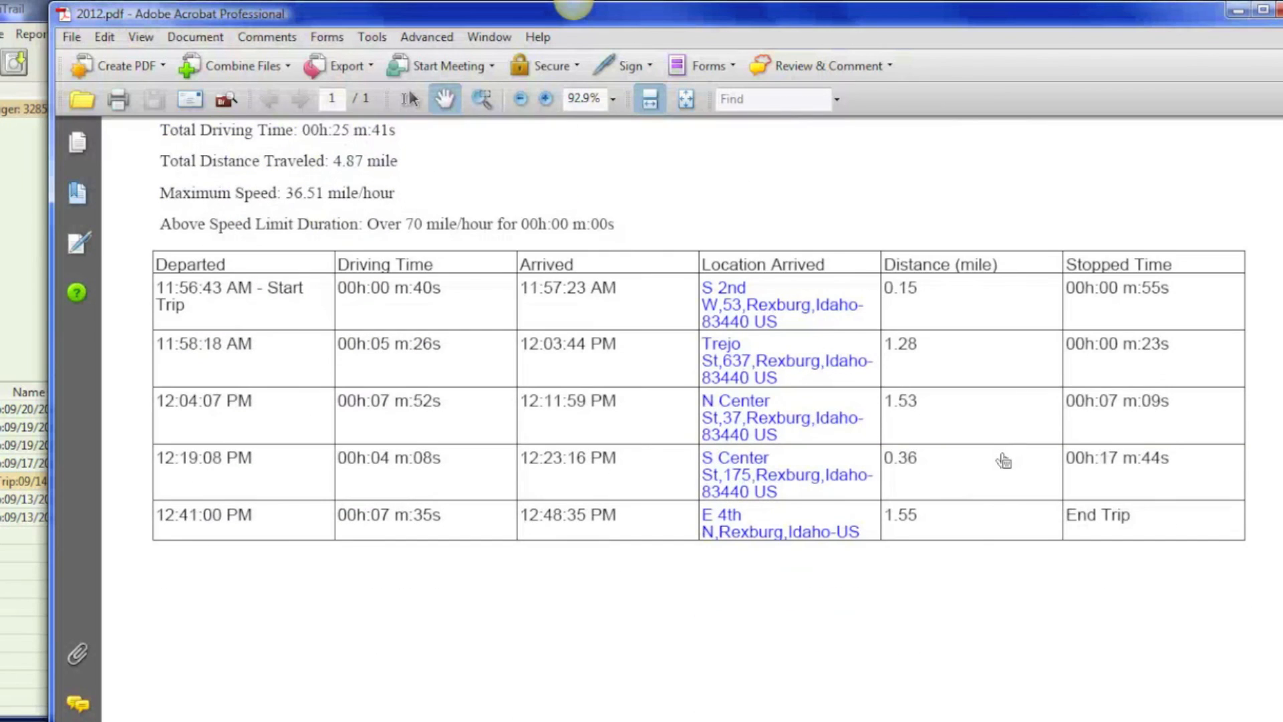